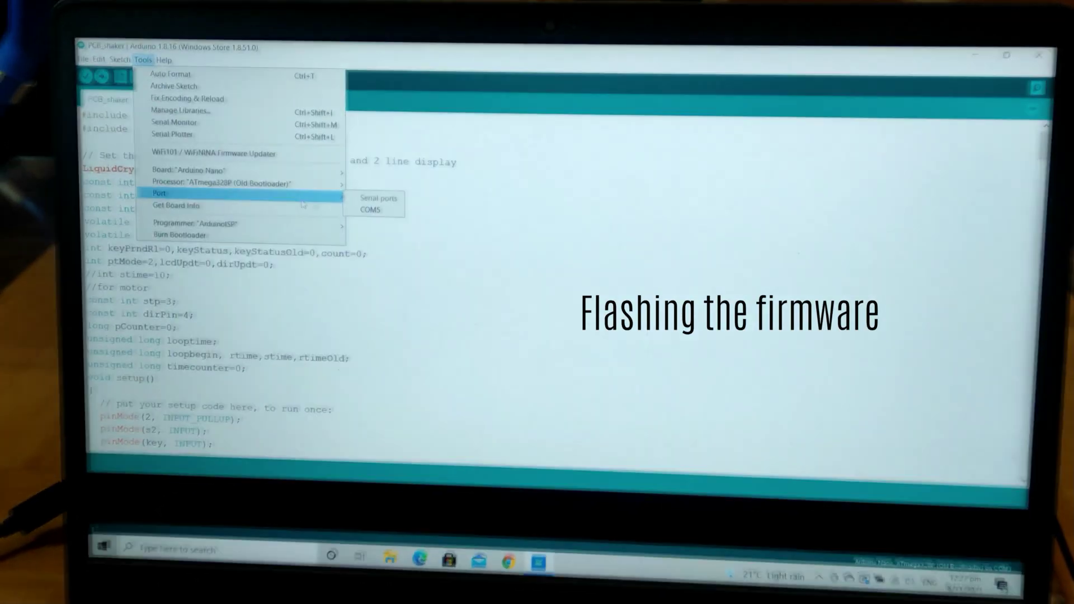
Step: Select COM5 as the upload port, then compile and upload the motor and display sketch
click(370, 203)
key(ctrl+u)
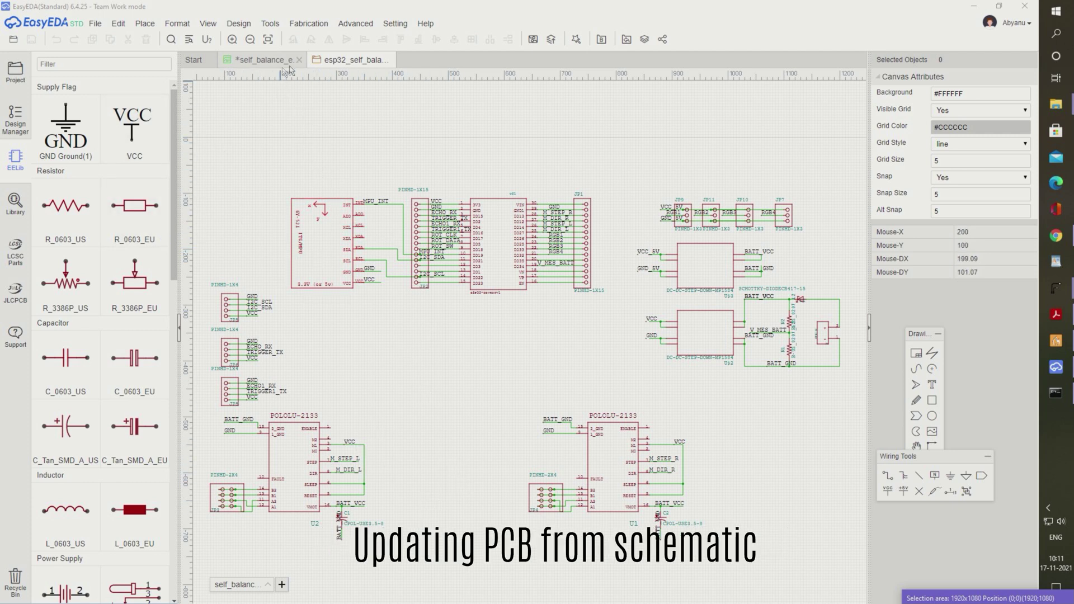
Step: Use the Design menu to convert the ESP32 self-balance schematic into a PCB layout
click(255, 27)
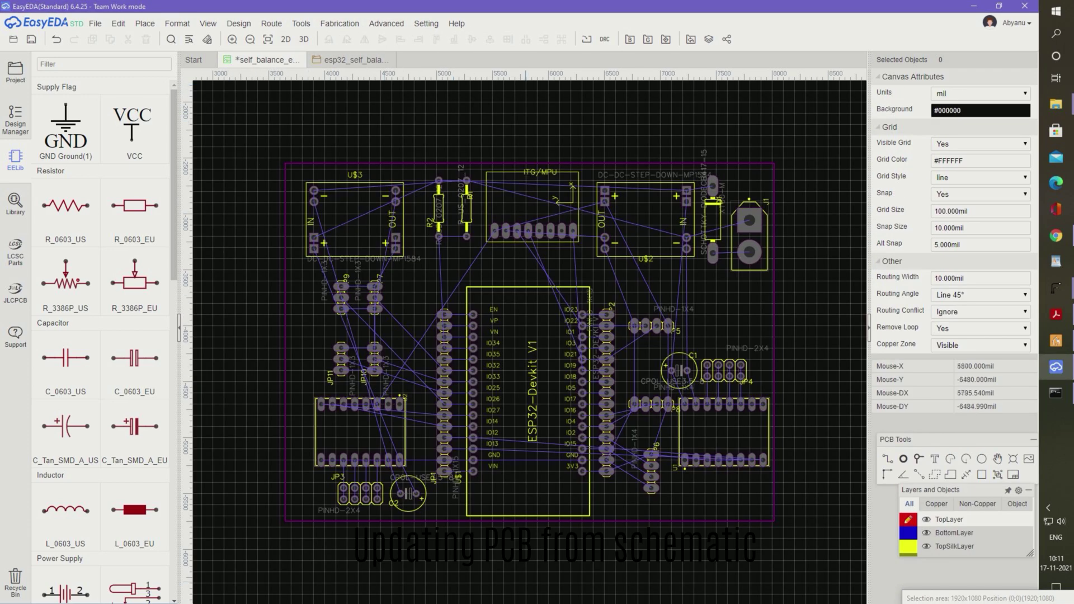
Step: Autoroute the board with TopLayer unticked so all traces run on the bottom layer
click(238, 24)
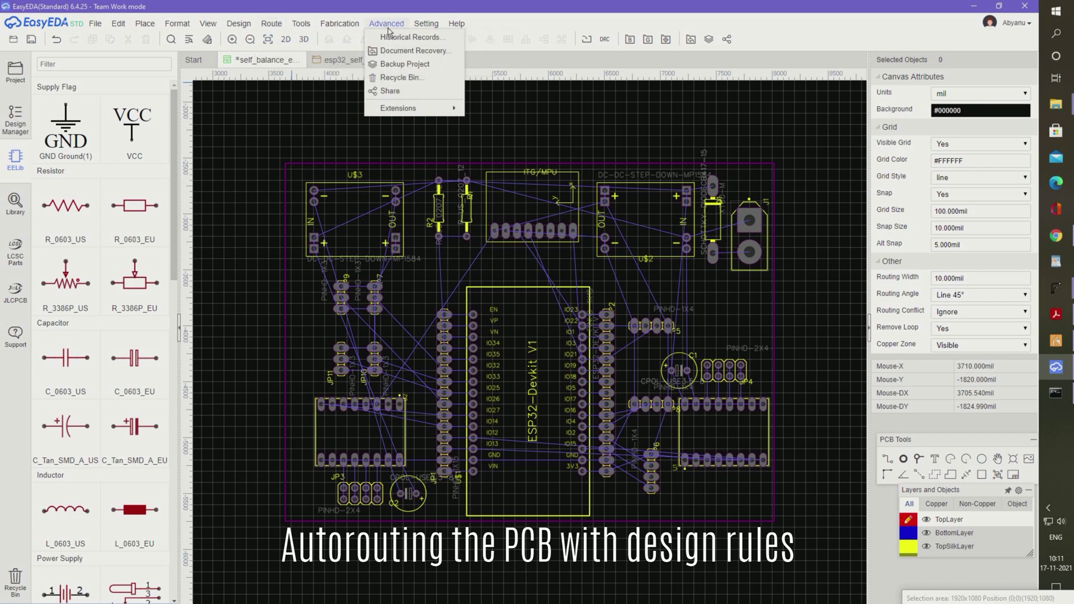
mouse_move(304, 26)
click(385, 38)
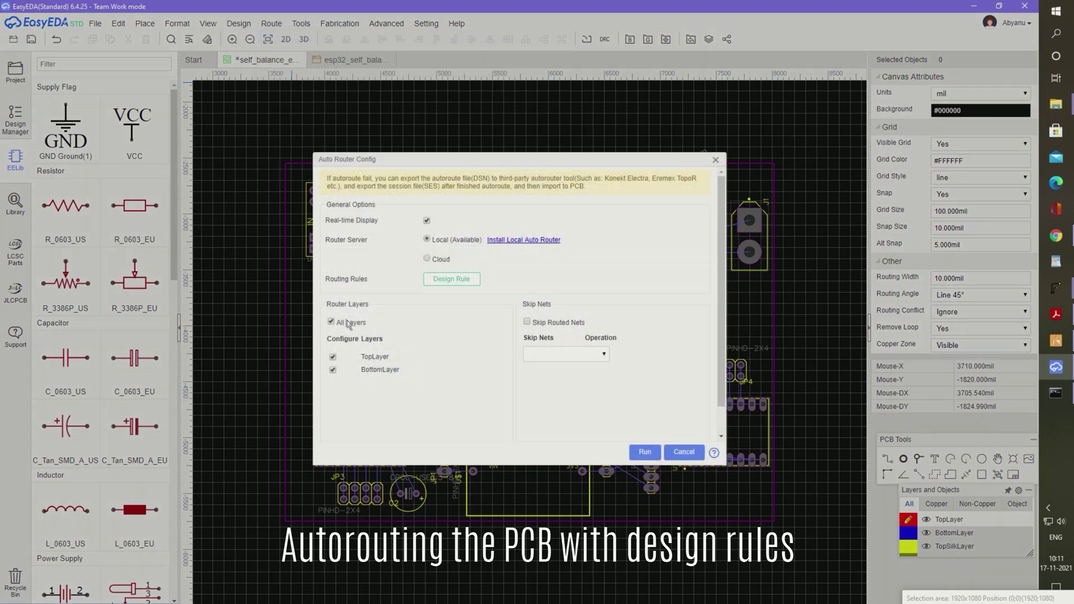
click(332, 357)
click(644, 451)
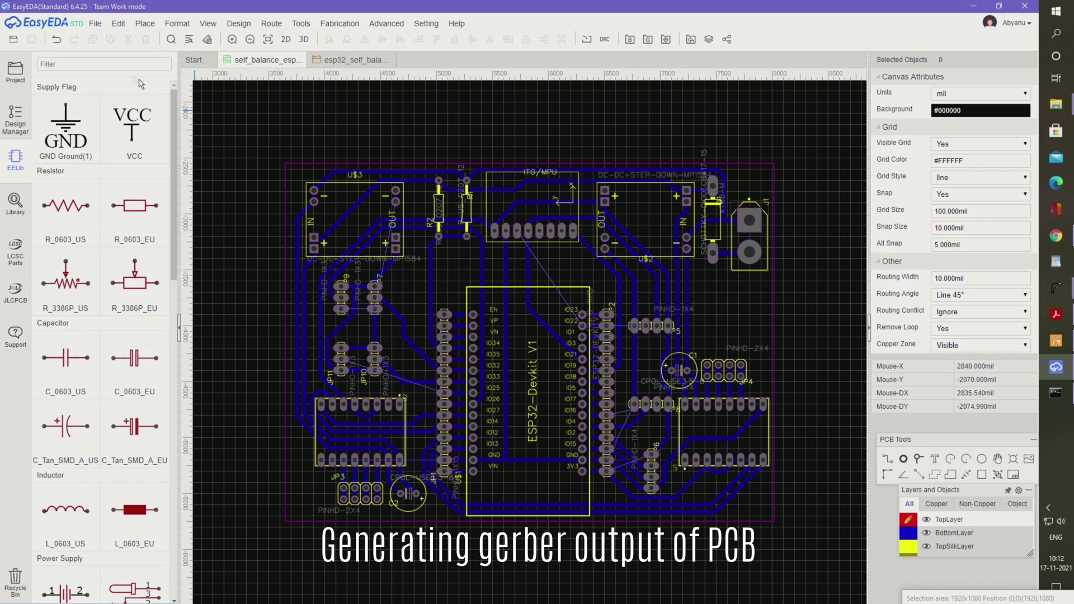
click(95, 24)
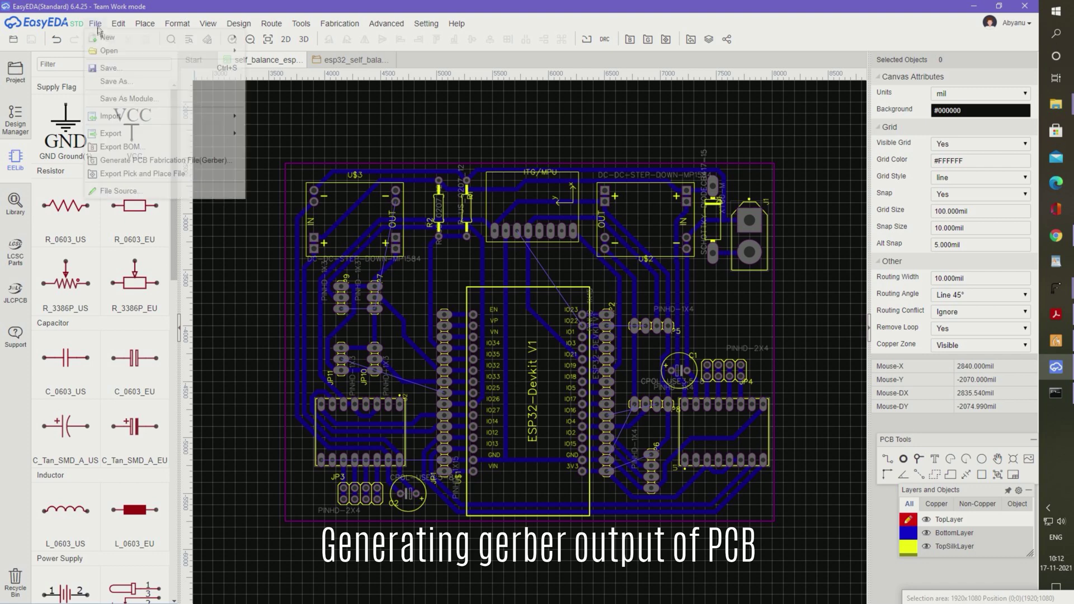
Step: Generate the Gerber files despite unrouted connections, skip the DRC, and save the zip
click(150, 166)
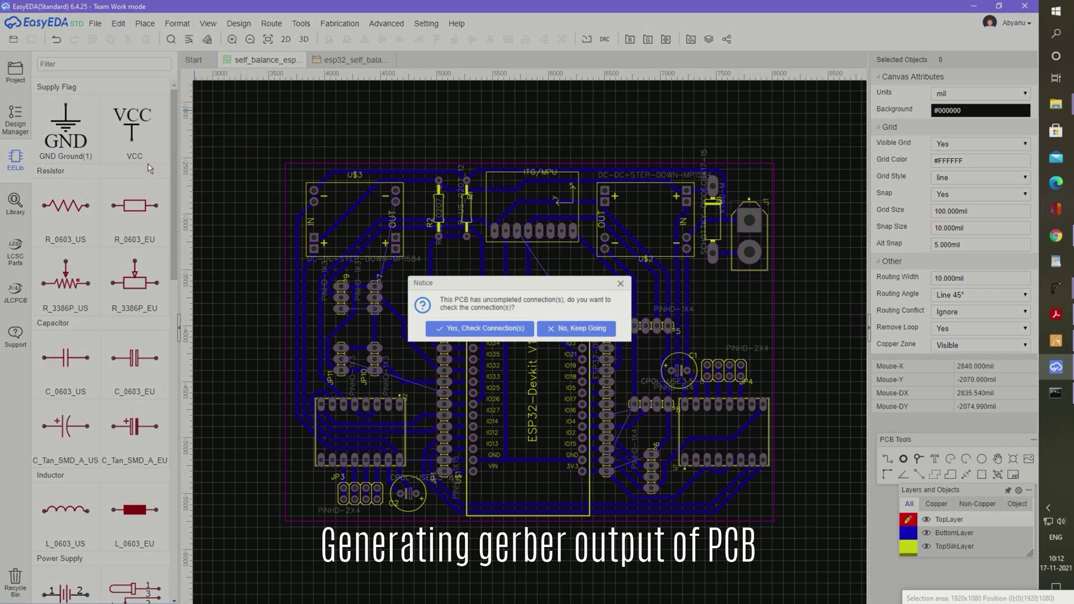
click(579, 331)
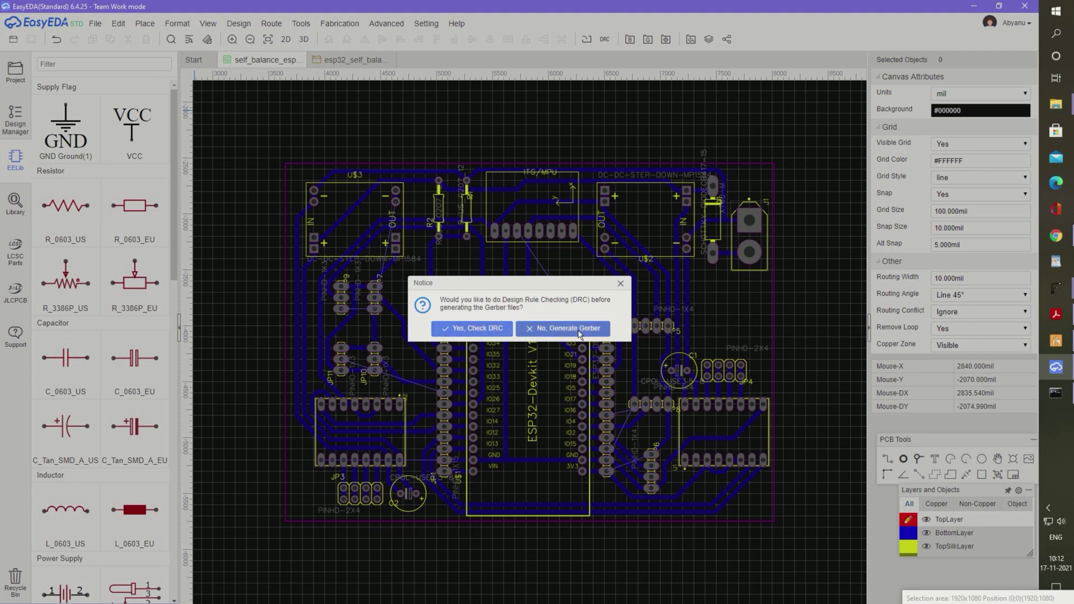
click(579, 331)
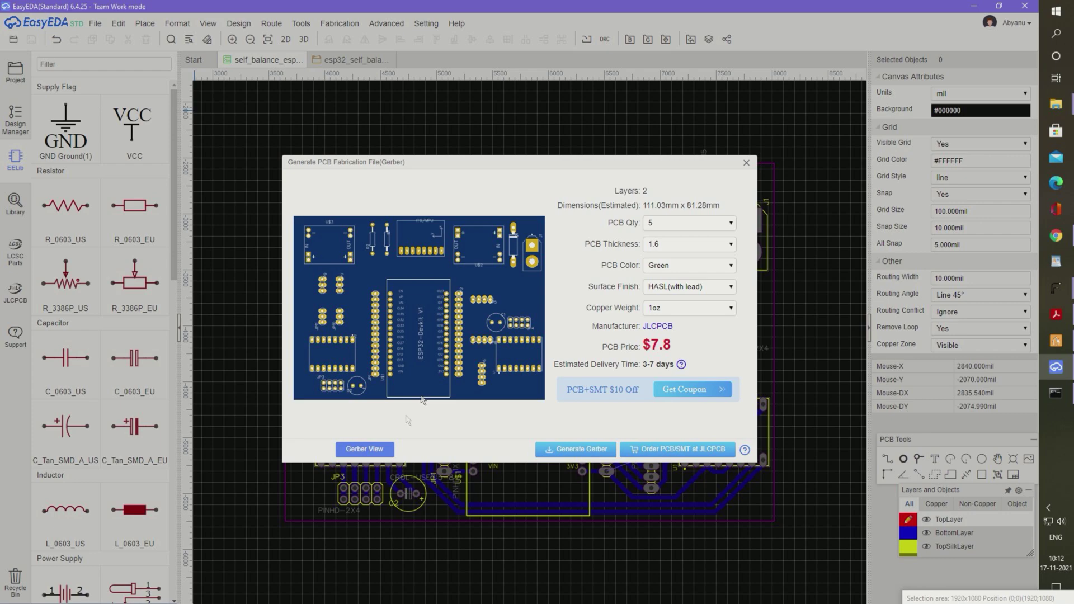
click(576, 450)
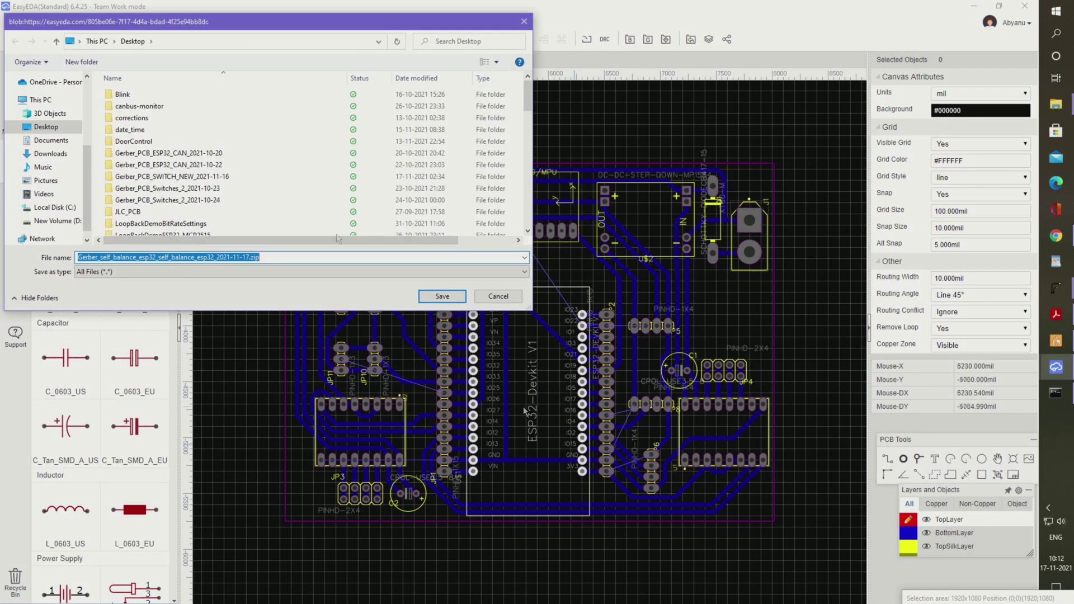
click(433, 297)
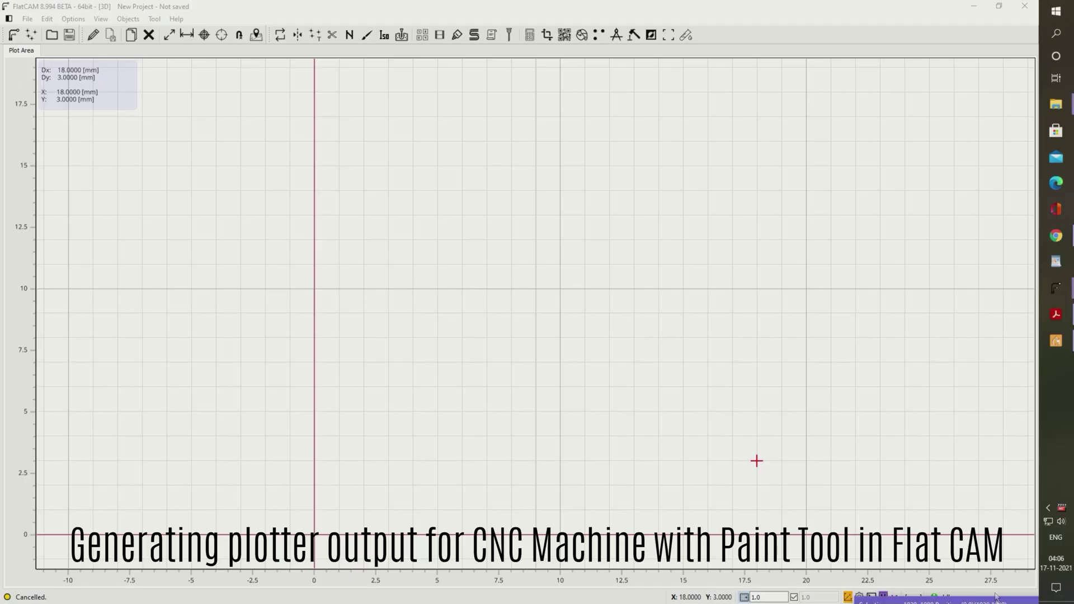
Step: Open Gerber_BottomLayer.GBL from the self-balance ESP32 Gerber folder in Downloads
click(24, 22)
mouse_move(48, 57)
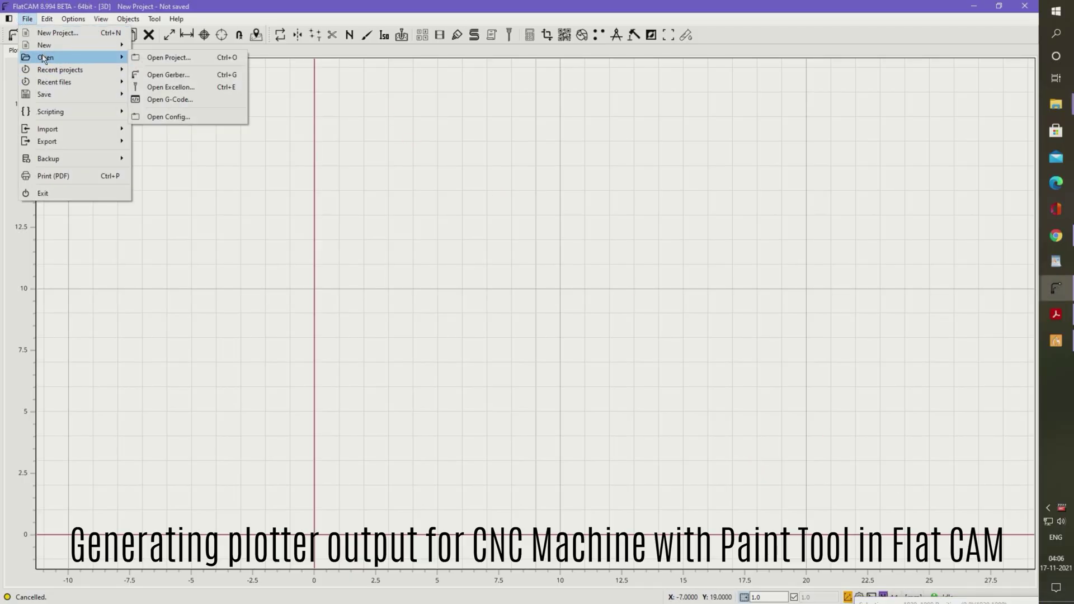
click(169, 76)
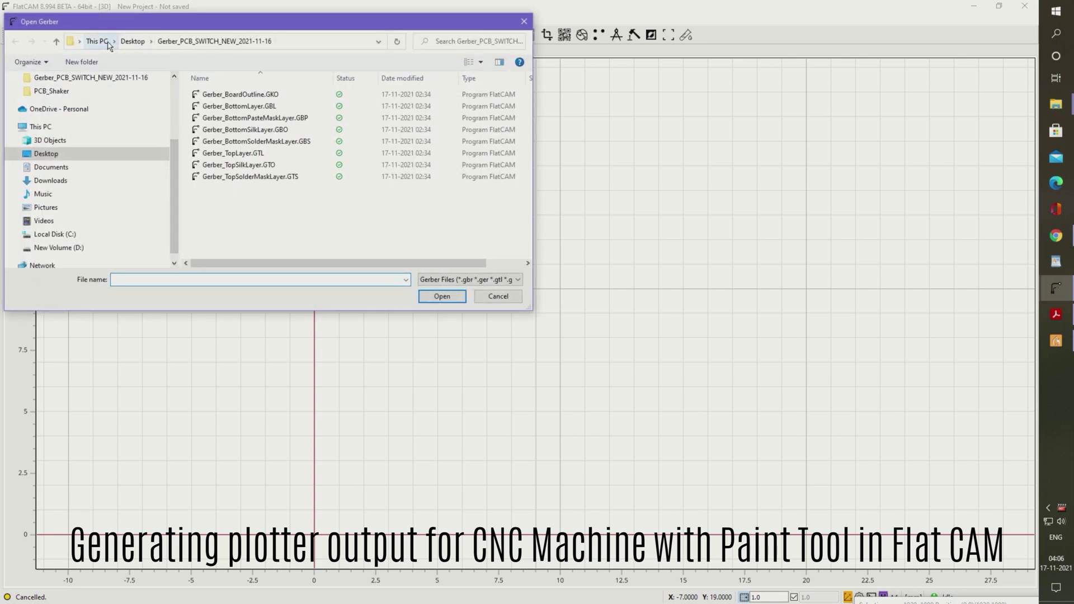
click(75, 180)
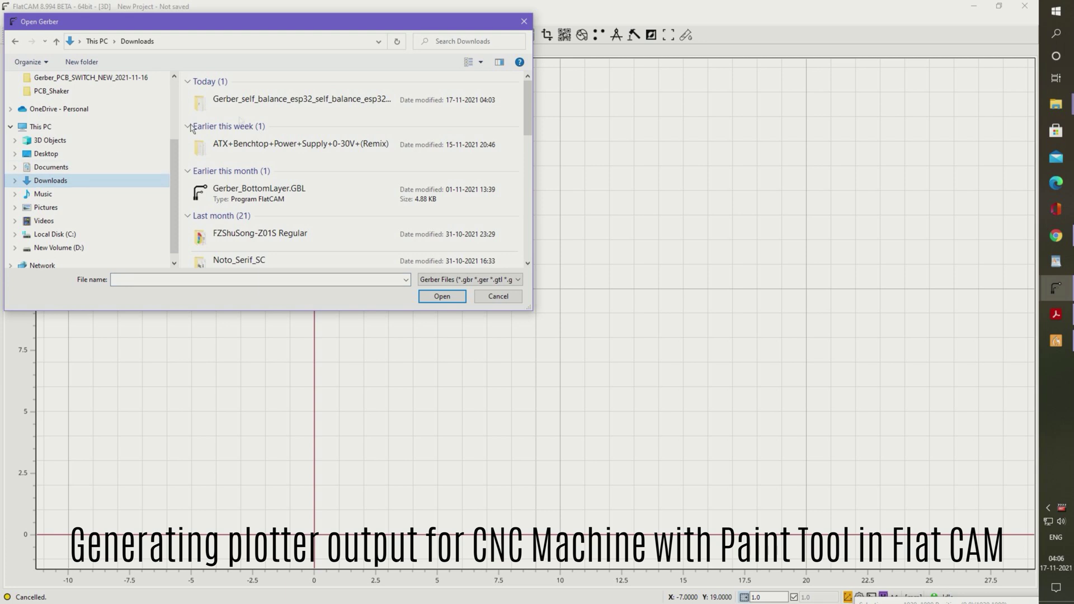
double_click(277, 96)
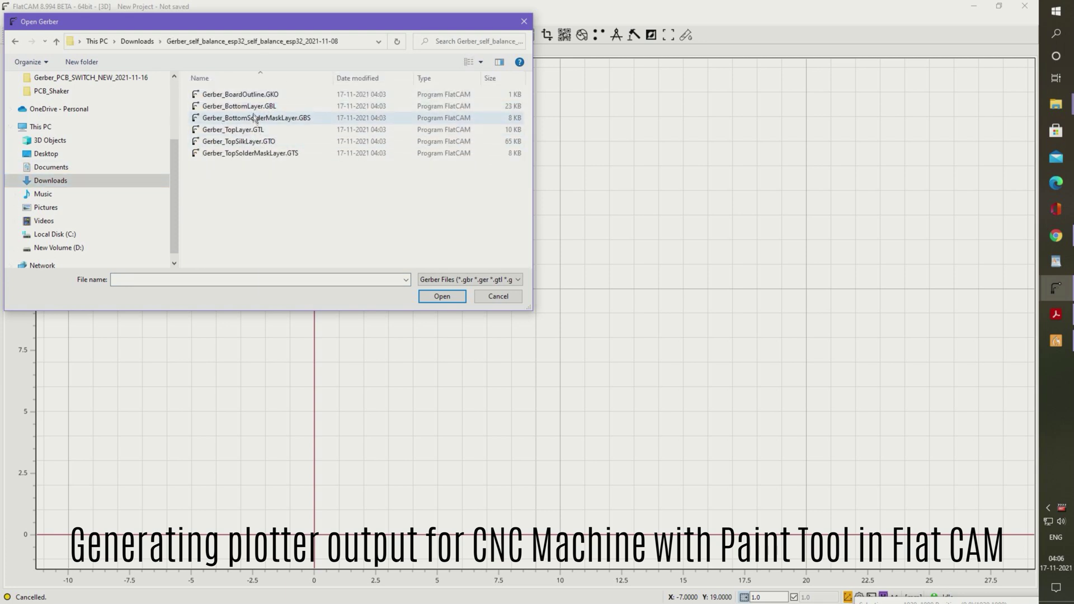
double_click(239, 105)
Step: Turn off grid snapping and start the Set Origin tool
click(81, 19)
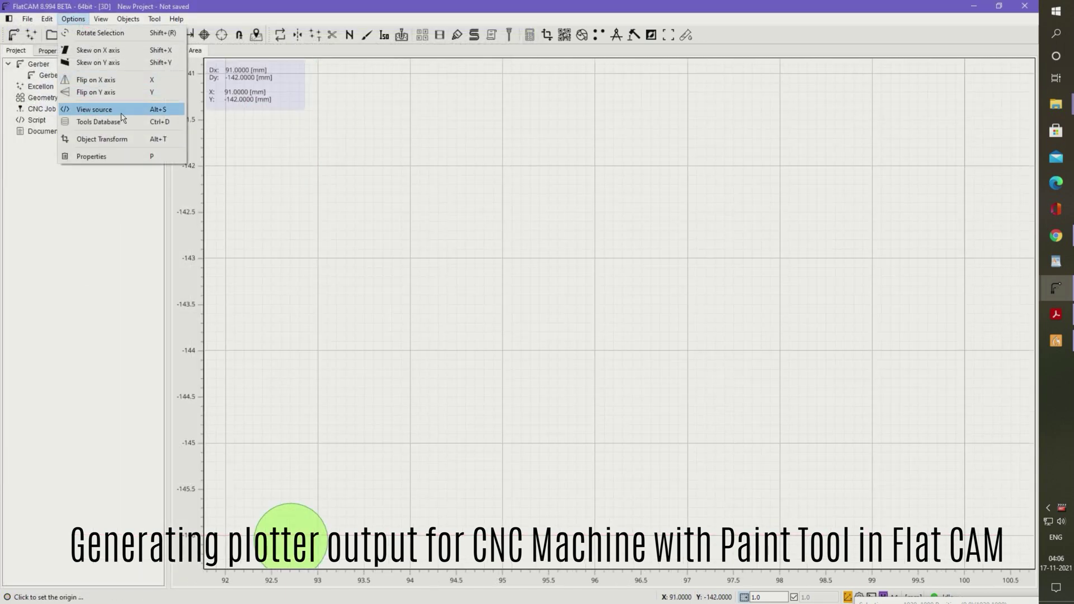
mouse_move(100, 18)
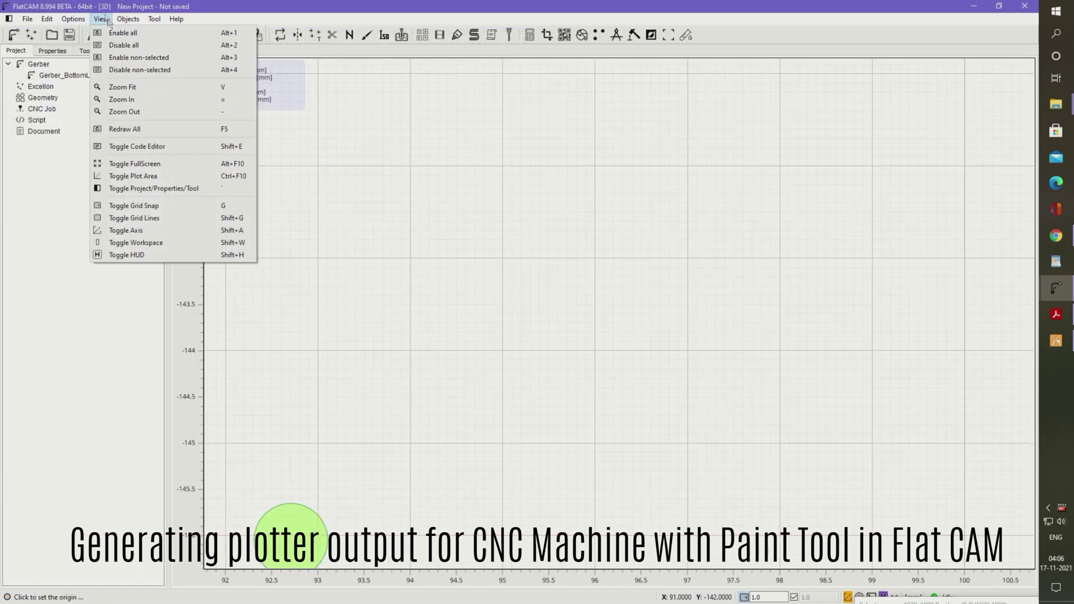
click(157, 205)
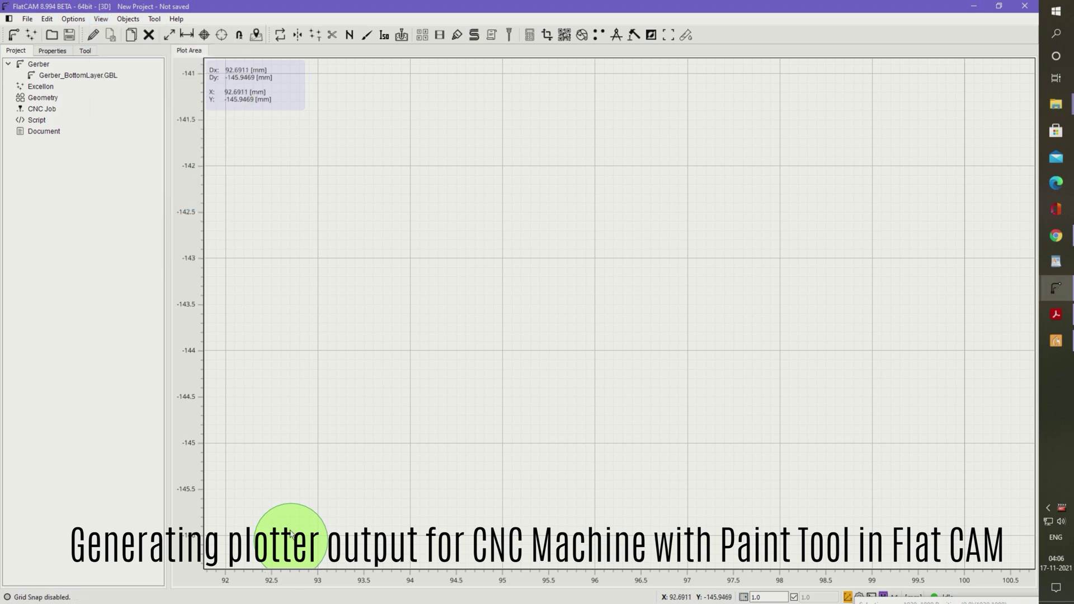
click(204, 37)
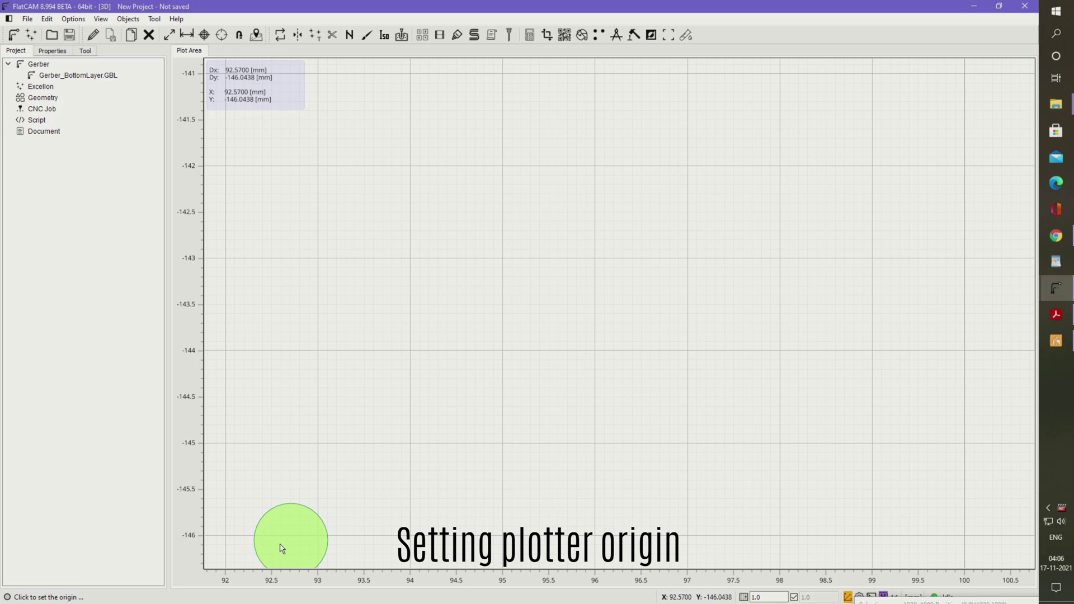
Step: Set the origin at the centre of the round pad in the board's bottom-left corner
scroll(290, 547, up, 2)
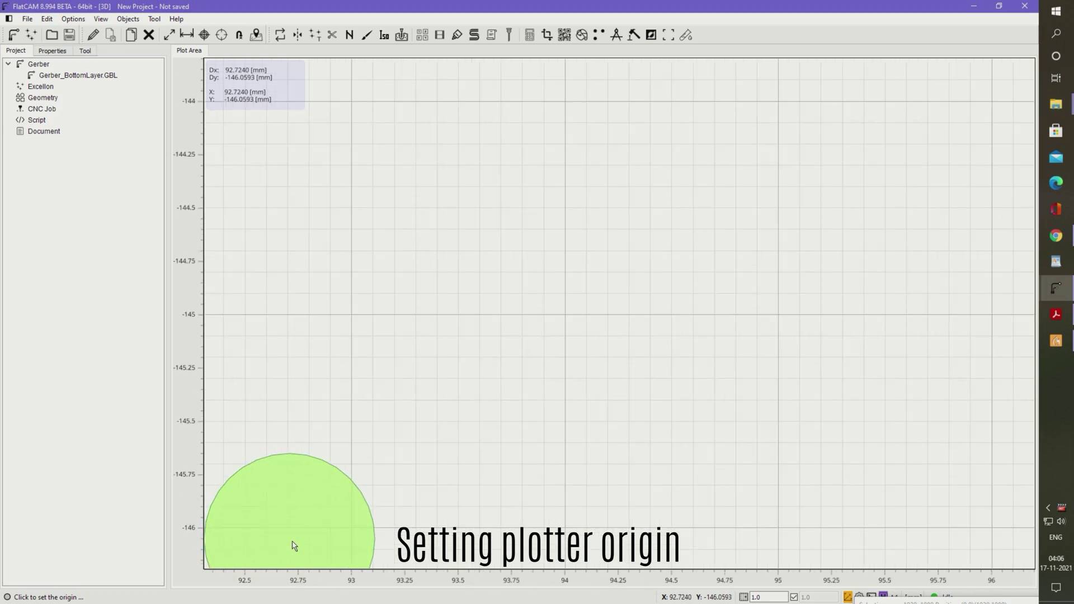
scroll(294, 547, down, 6)
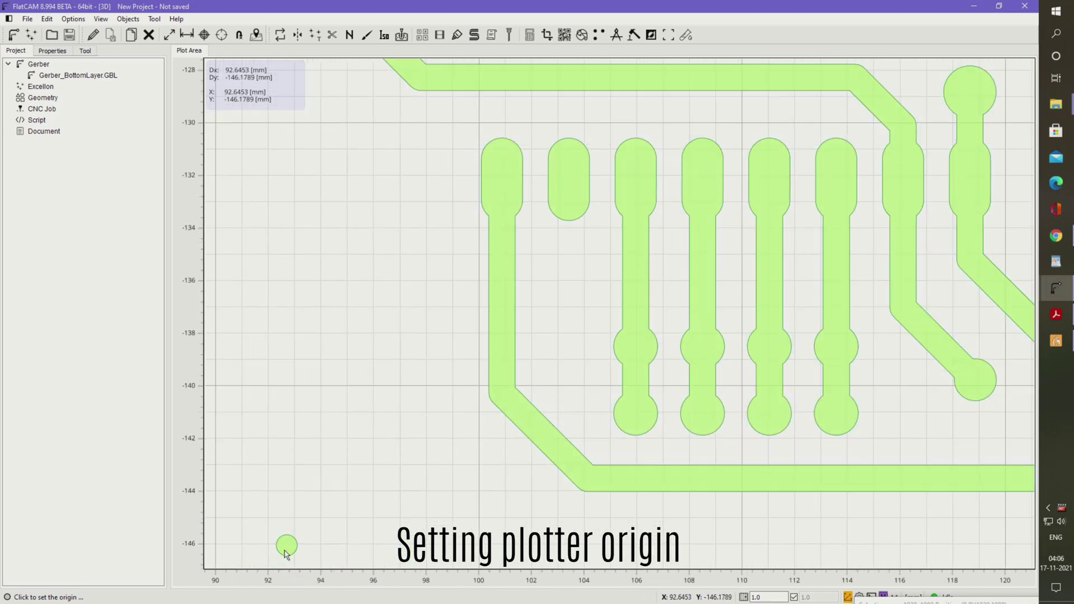
scroll(283, 563, up, 8)
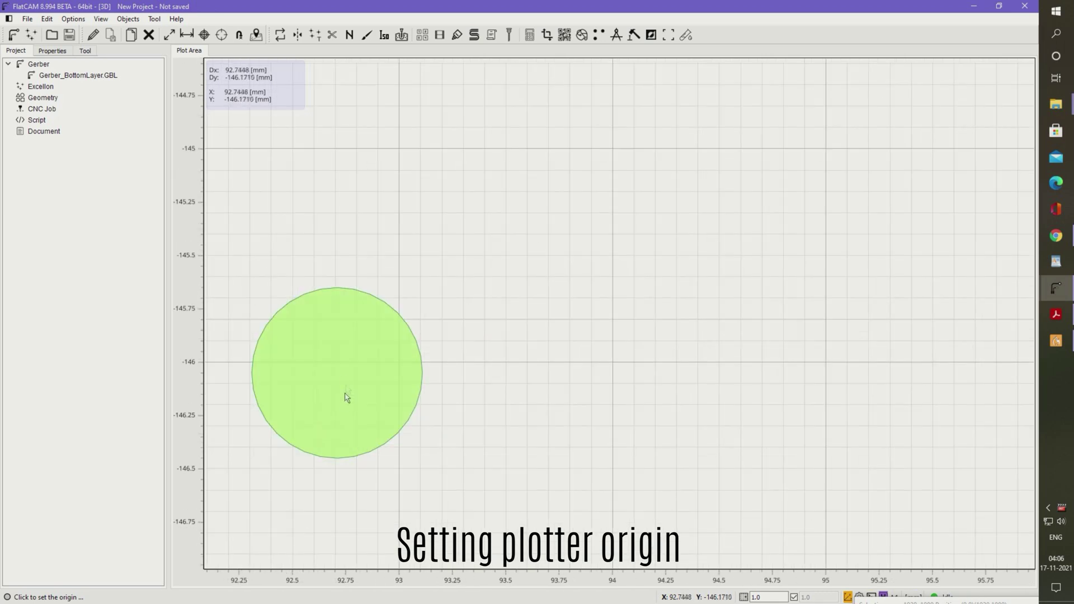
scroll(319, 382, down, 1)
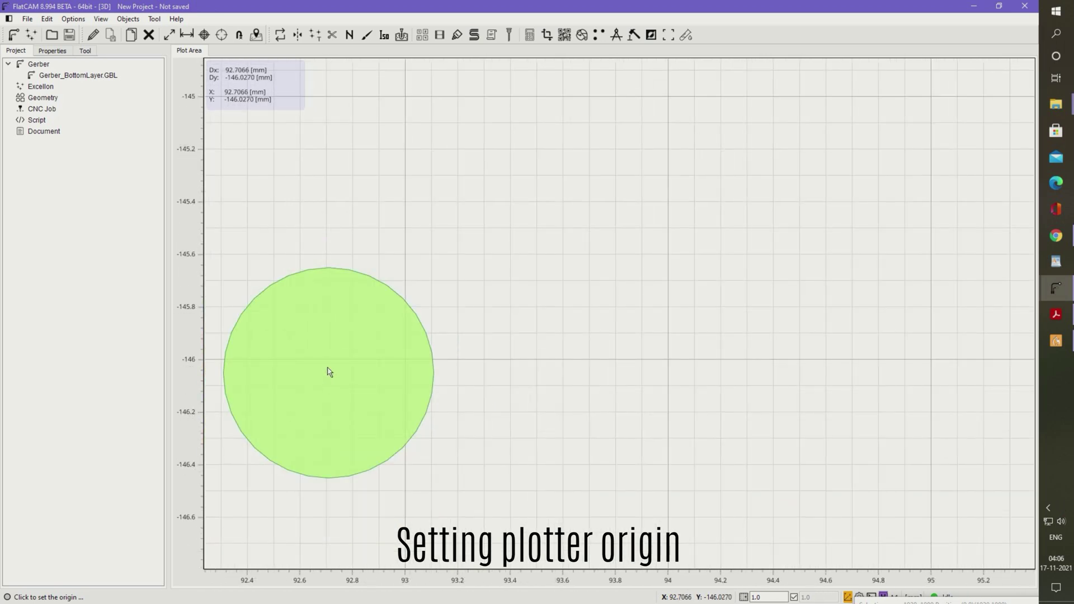
click(328, 370)
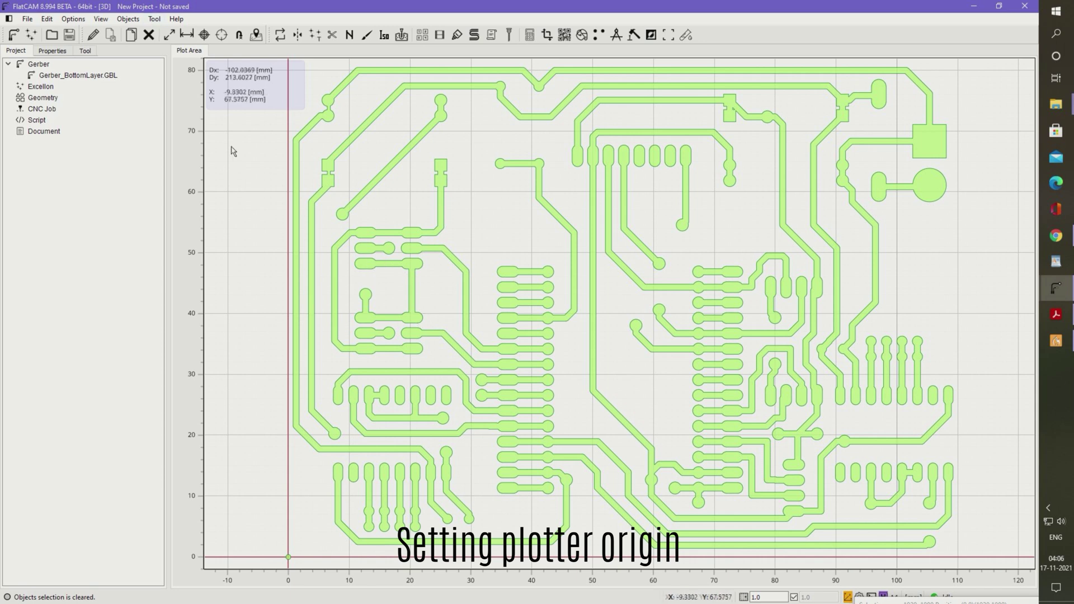
click(154, 18)
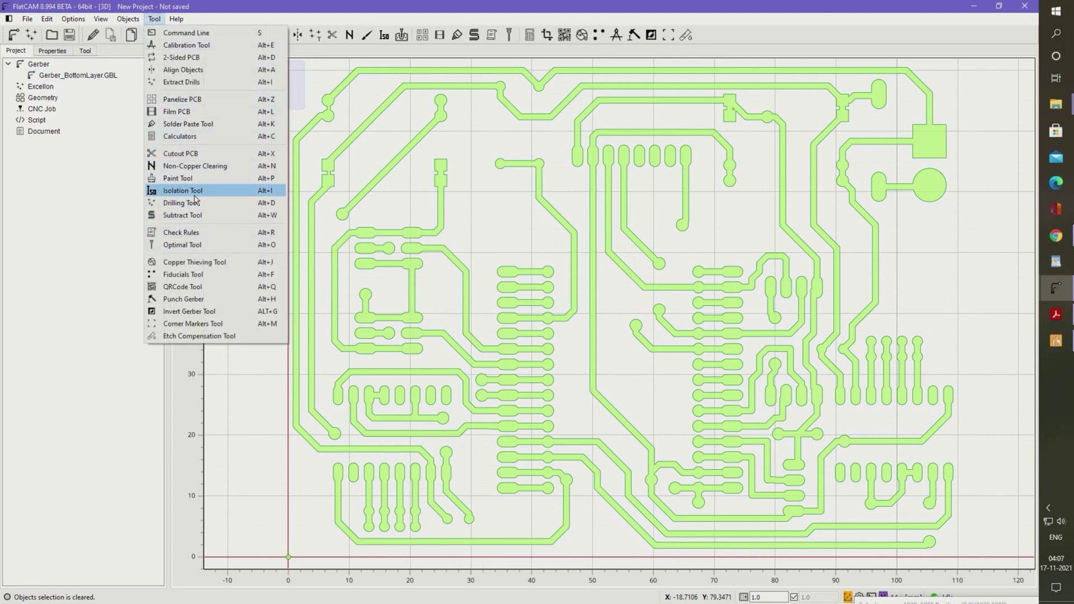
Step: Set up the Paint Tool with a 0.3 mm tool diameter, targeting the Gerber_BottomLayer.GBL copper
click(190, 178)
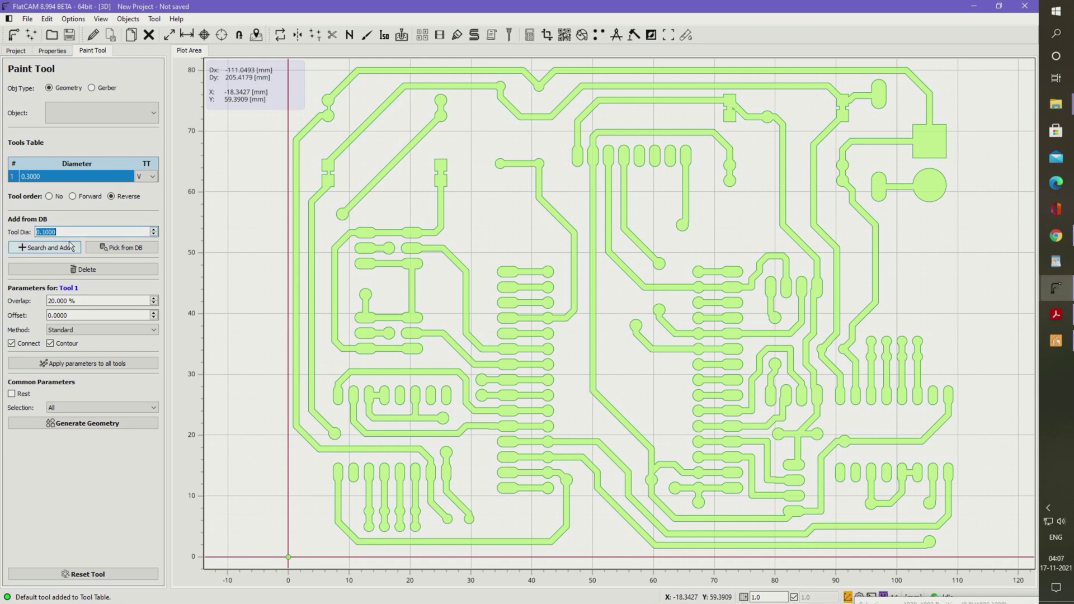
text(0.3)
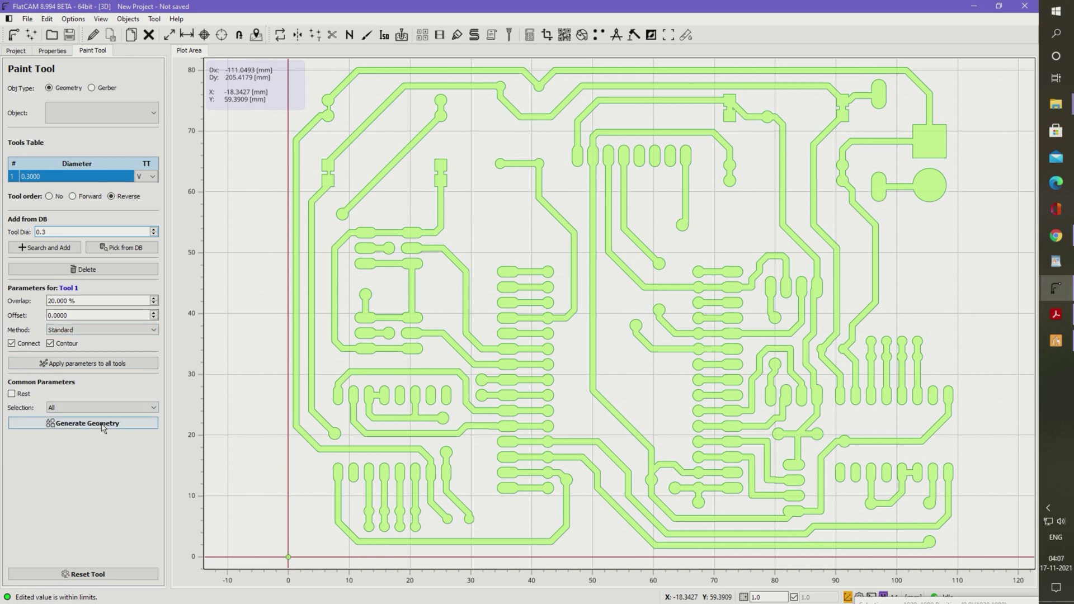
click(104, 90)
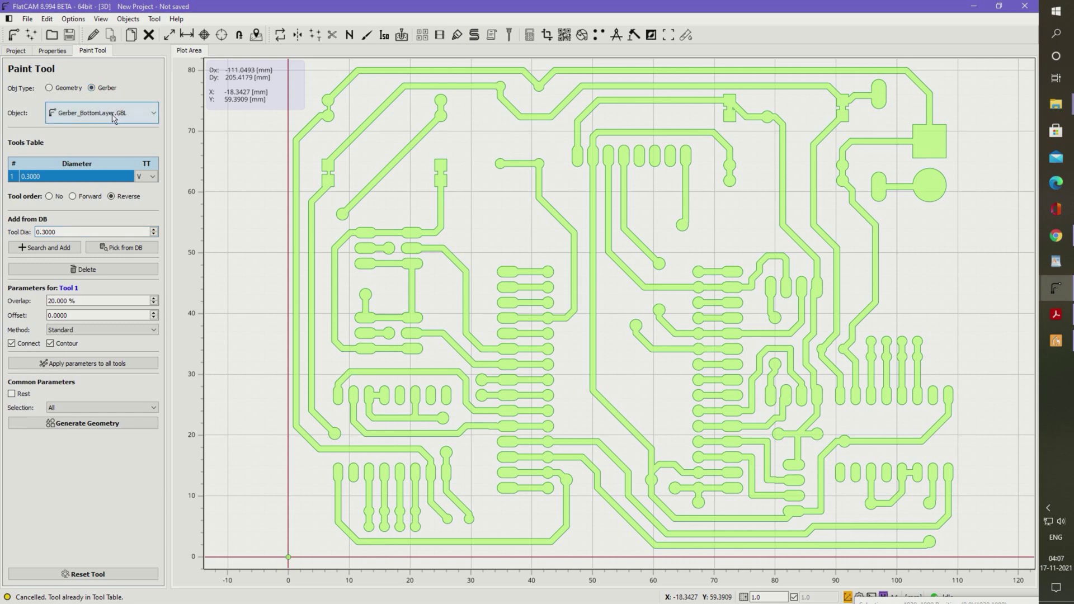
Step: Paint all copper features and change the paint geometry's tool type from V-shape to C1
click(92, 426)
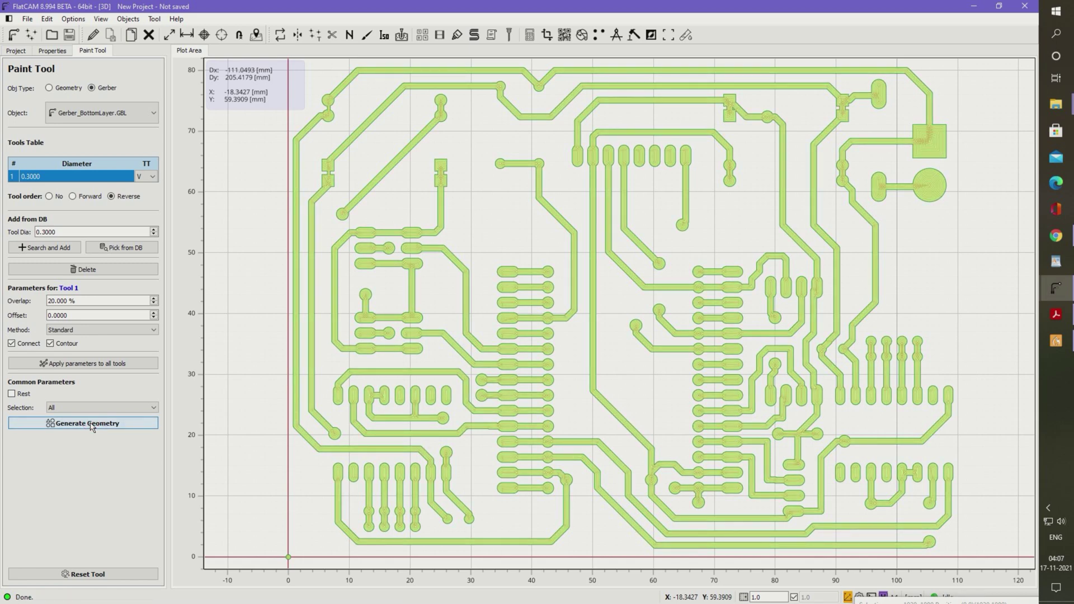
click(52, 51)
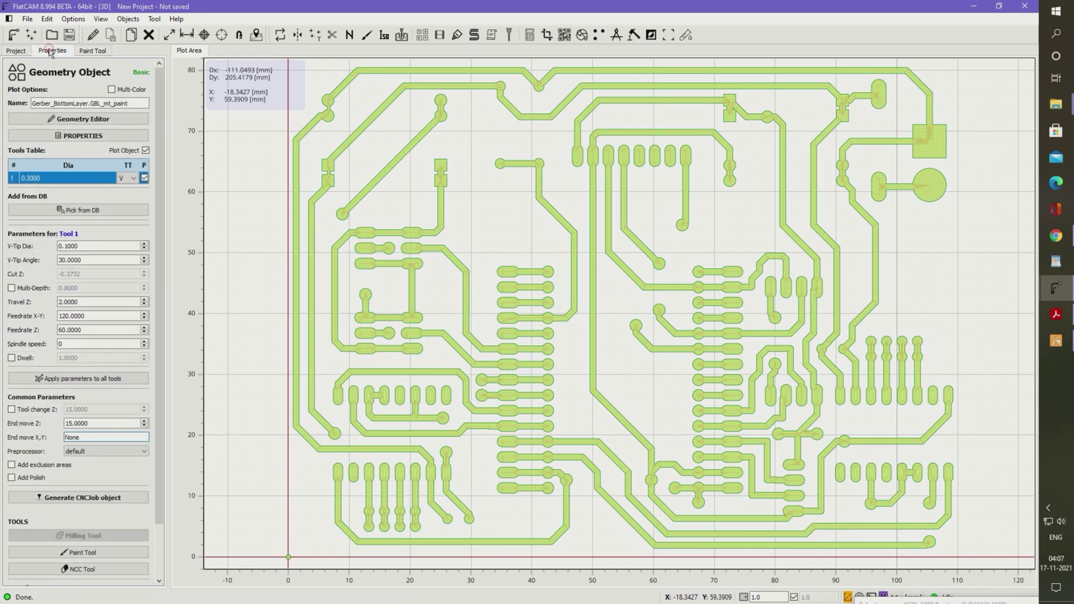
click(127, 178)
click(126, 190)
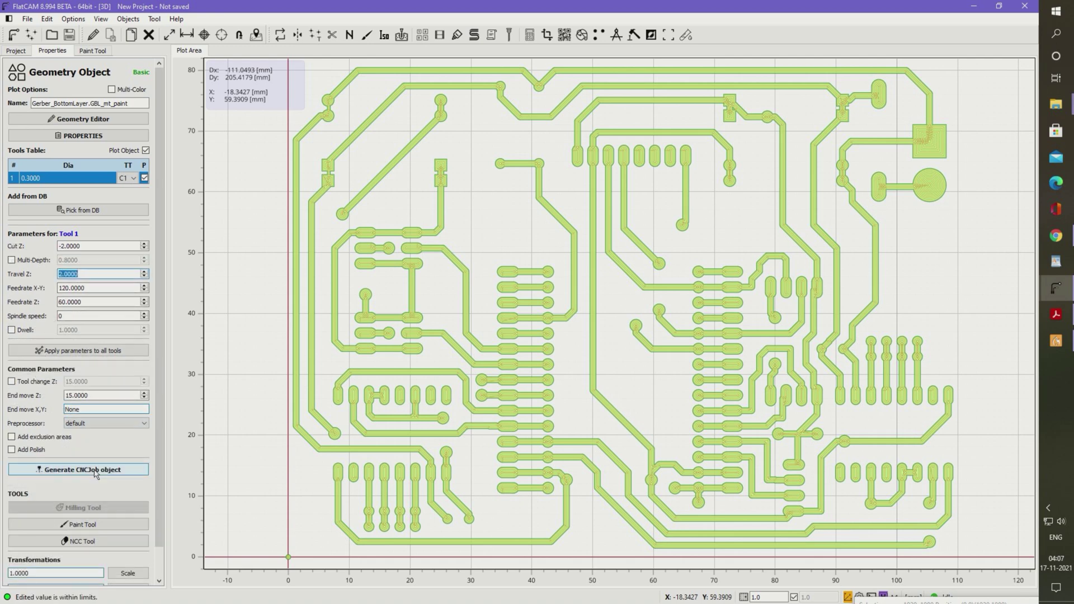
Step: Generate the CNC job with -2 mm cut depth and save it as Gerber_BottomLayer.GBL_mt_paint_cnc.nc
click(95, 471)
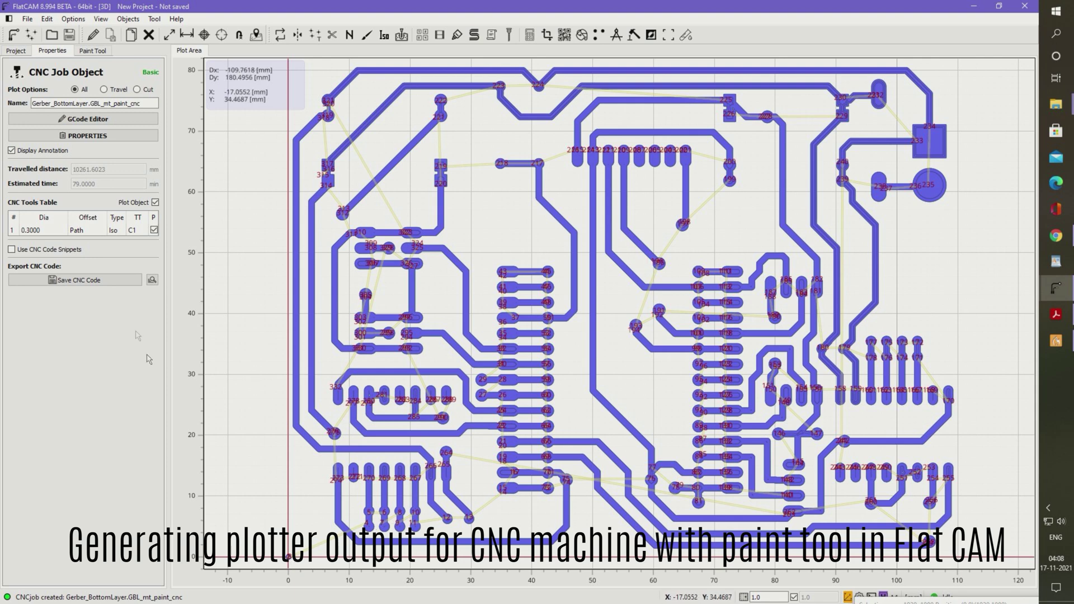
click(88, 277)
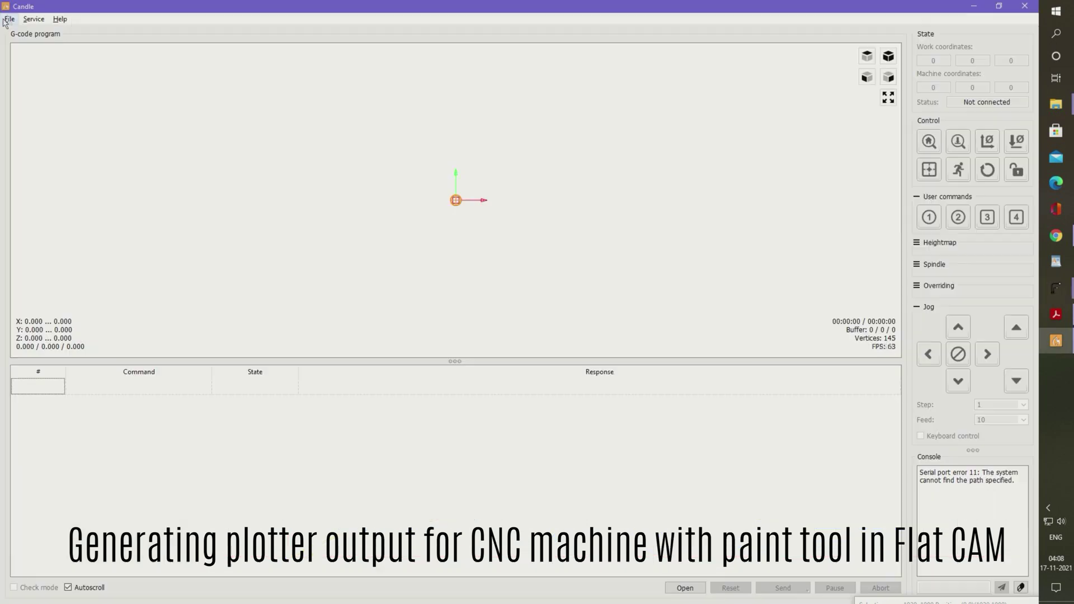
click(9, 19)
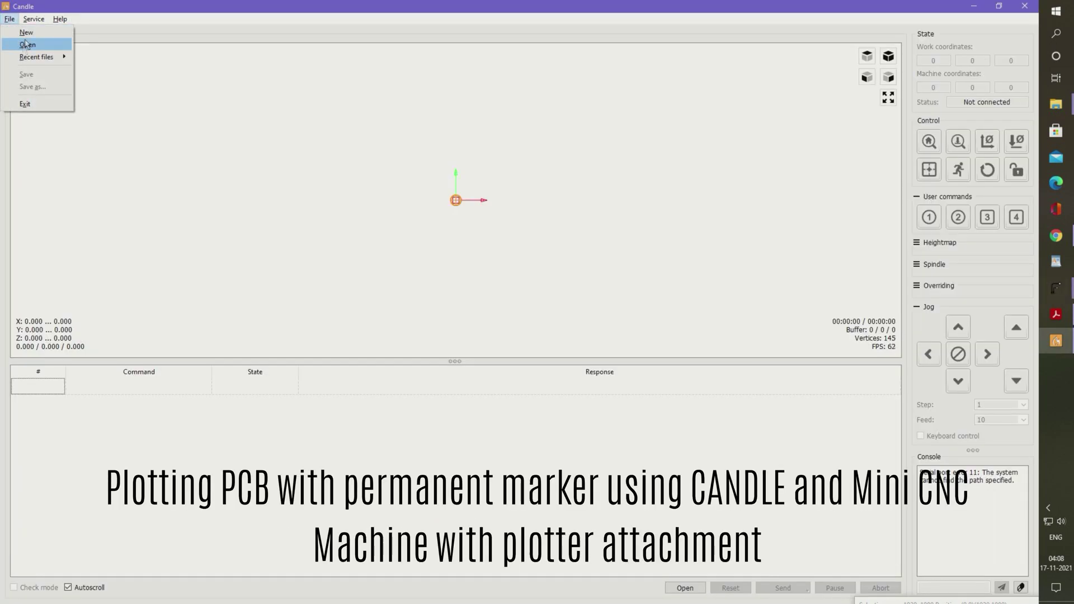
Step: Load Gerber_BottomLayer.GBL_mt_paint_cnc.nc from the output folder and tilt the toolpath preview
click(27, 45)
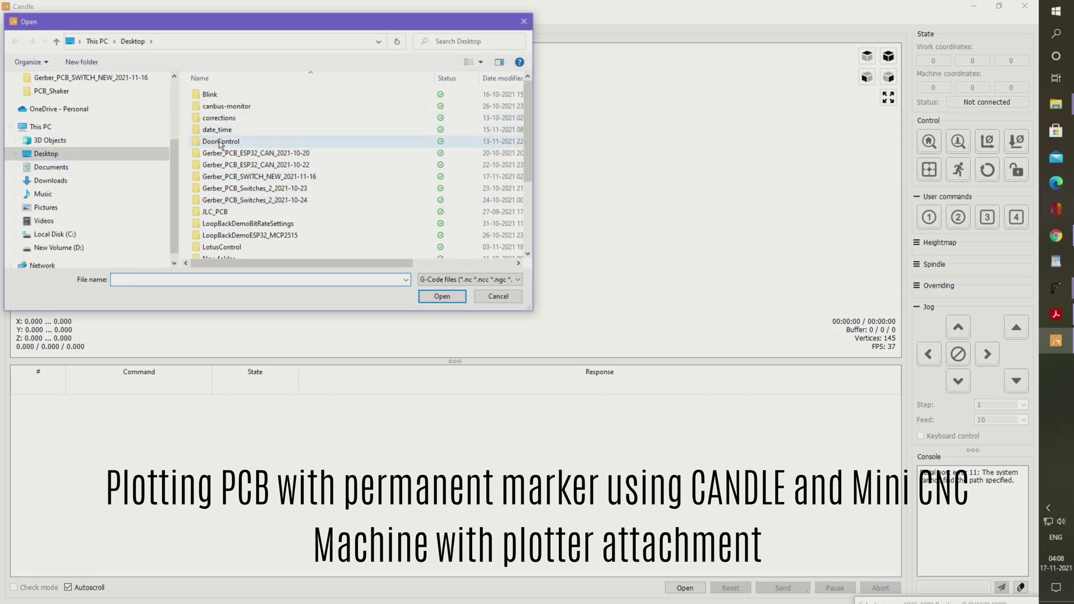
scroll(211, 206, down, 3)
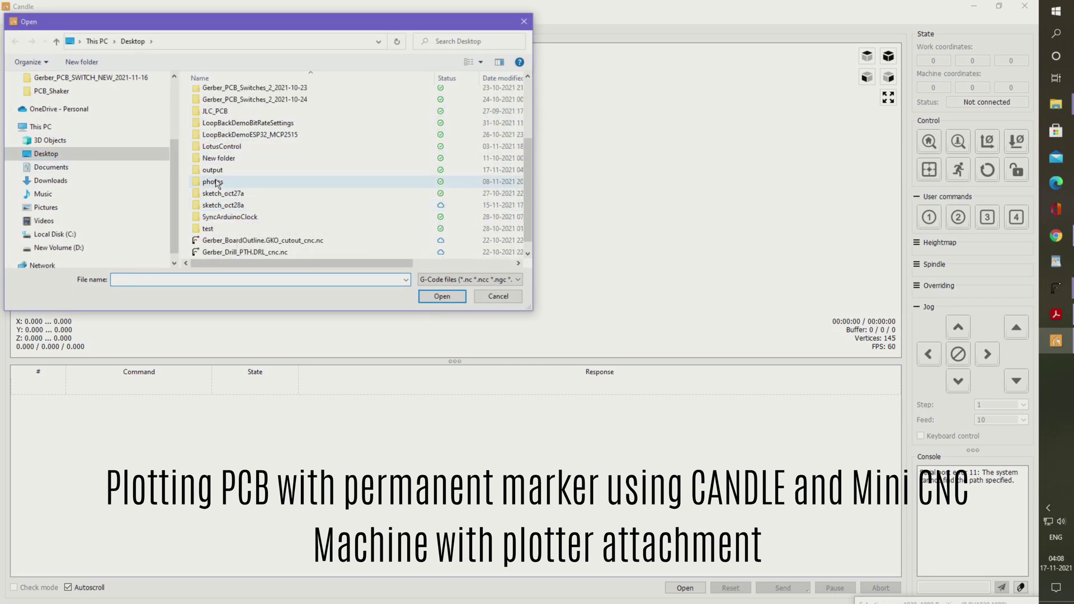
click(214, 172)
double_click(214, 171)
double_click(235, 99)
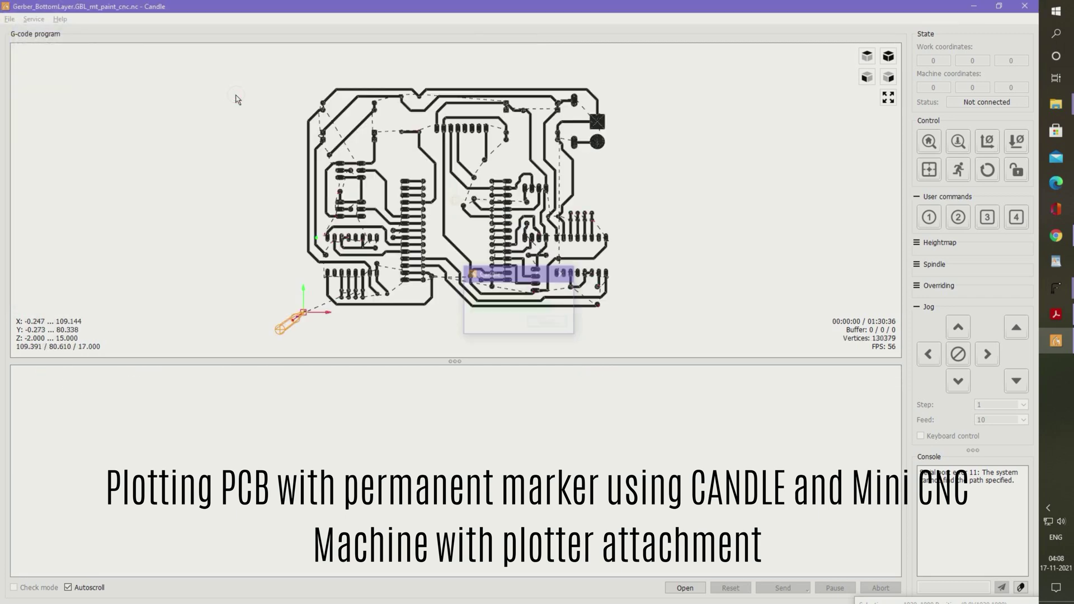
scroll(416, 180, up, 8)
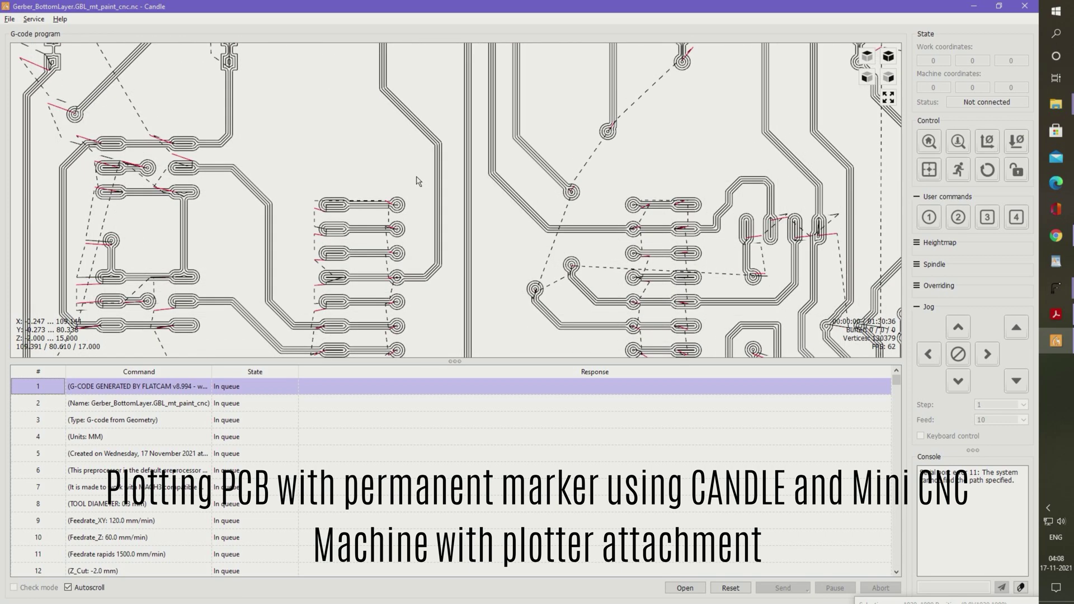
drag(377, 180, 170, 169)
scroll(170, 171, down, 8)
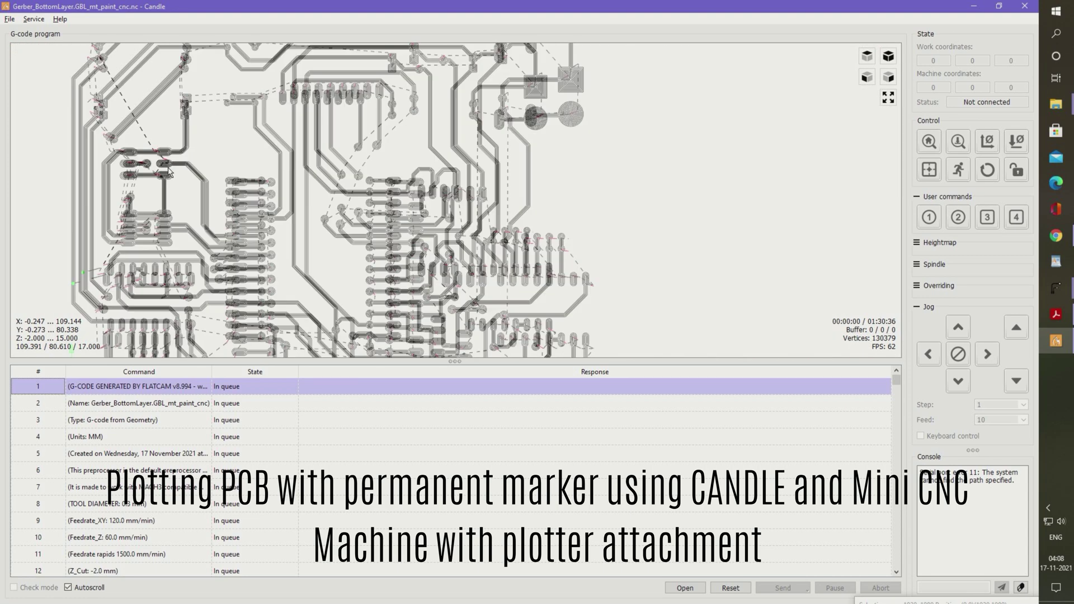